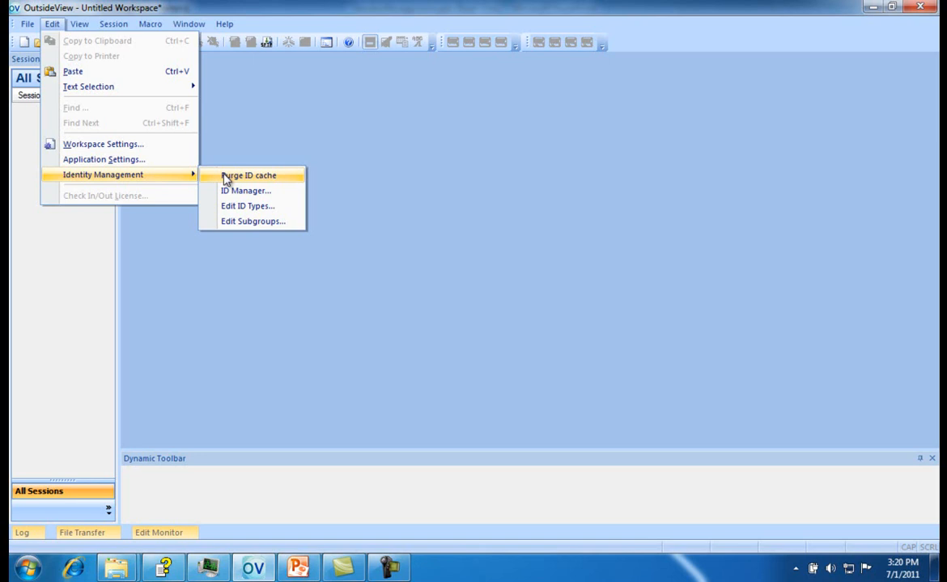
Open the ID Manager to review the user ID and password entries, and close it without changes
click(234, 192)
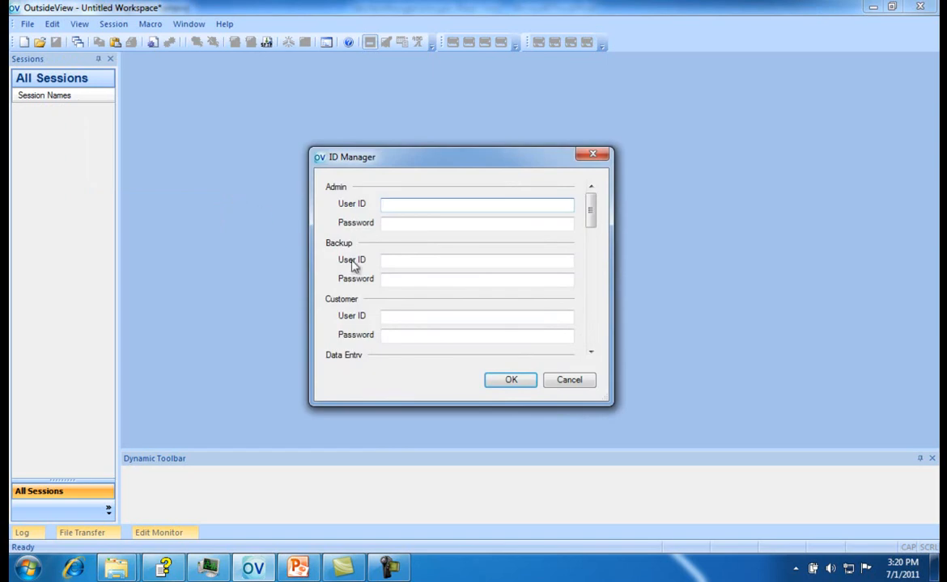
click(559, 379)
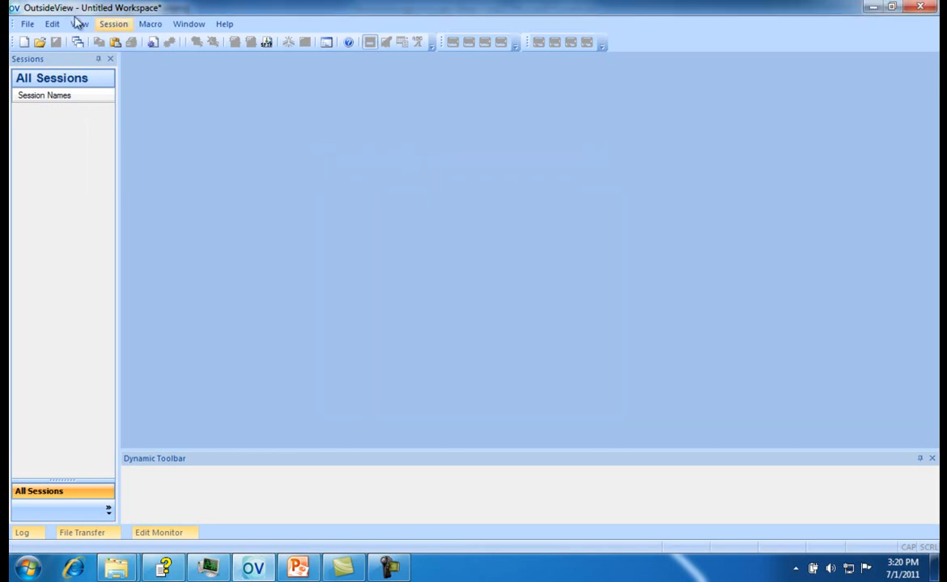
Add an identity ID type named Test1 through the Edit ID Types dialog
click(49, 25)
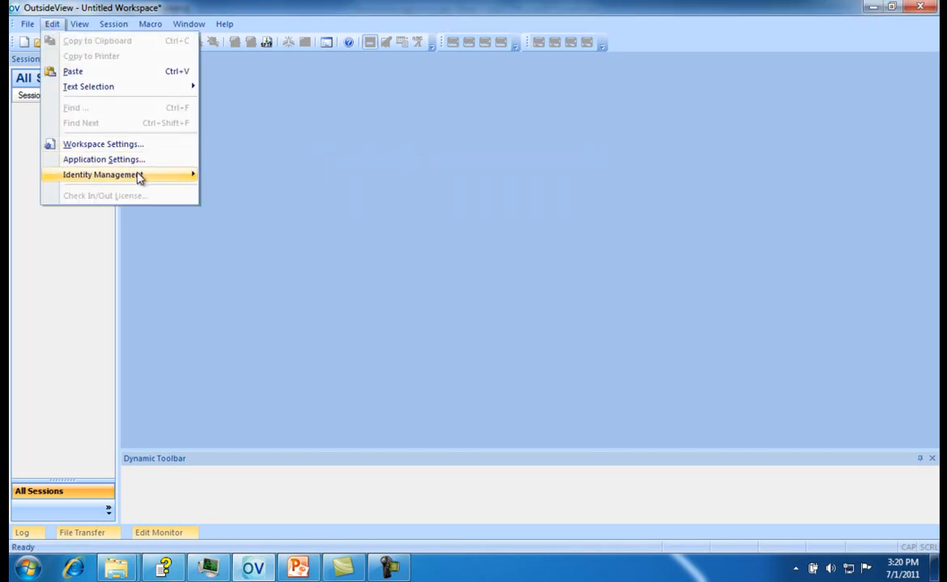
mouse_move(136, 175)
click(242, 212)
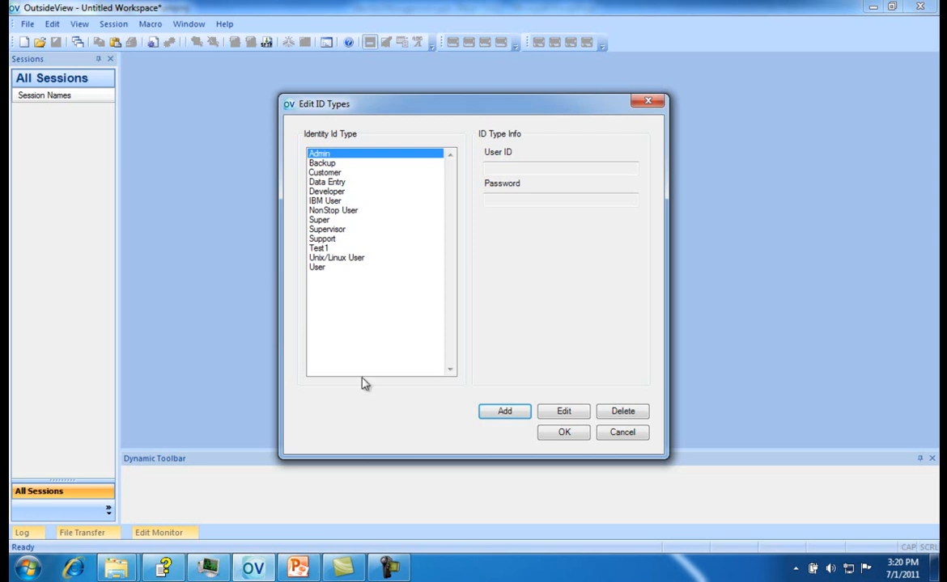
click(488, 414)
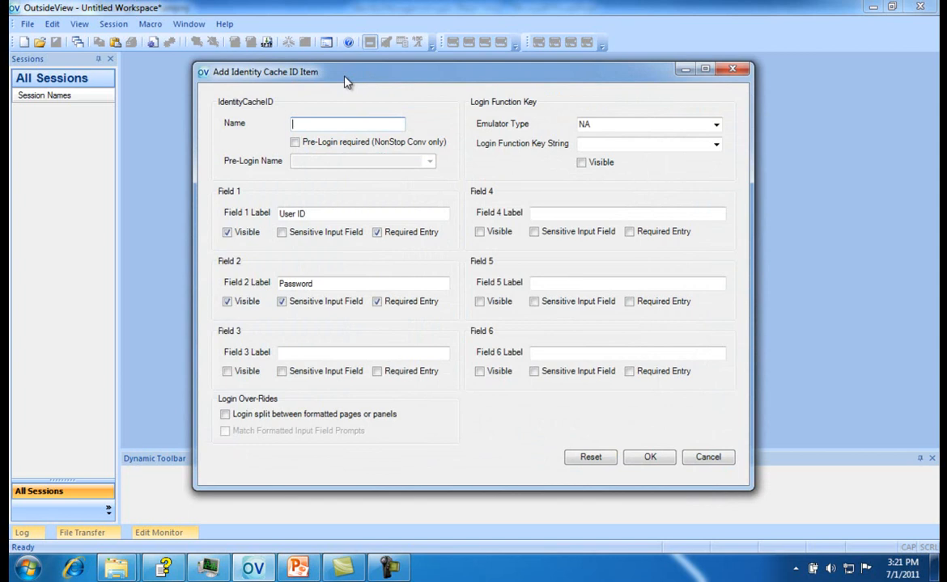
text(Test1)
click(648, 458)
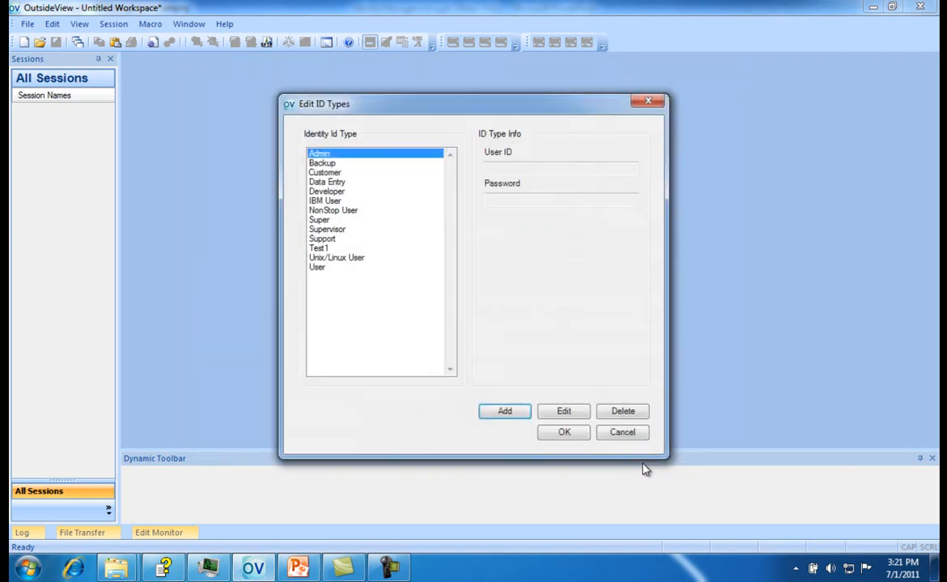
Delete the Test1 identity ID type and save the ID type list
click(332, 249)
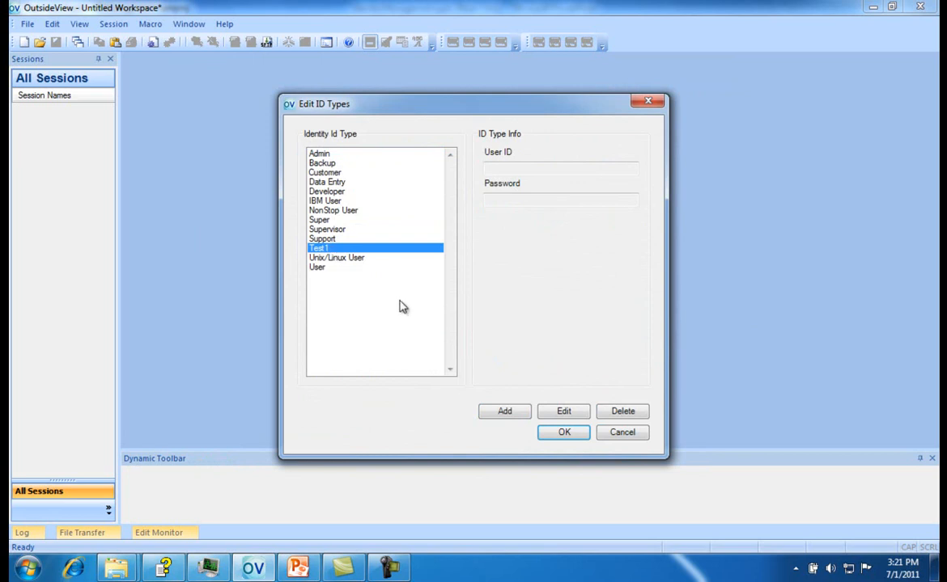
click(623, 412)
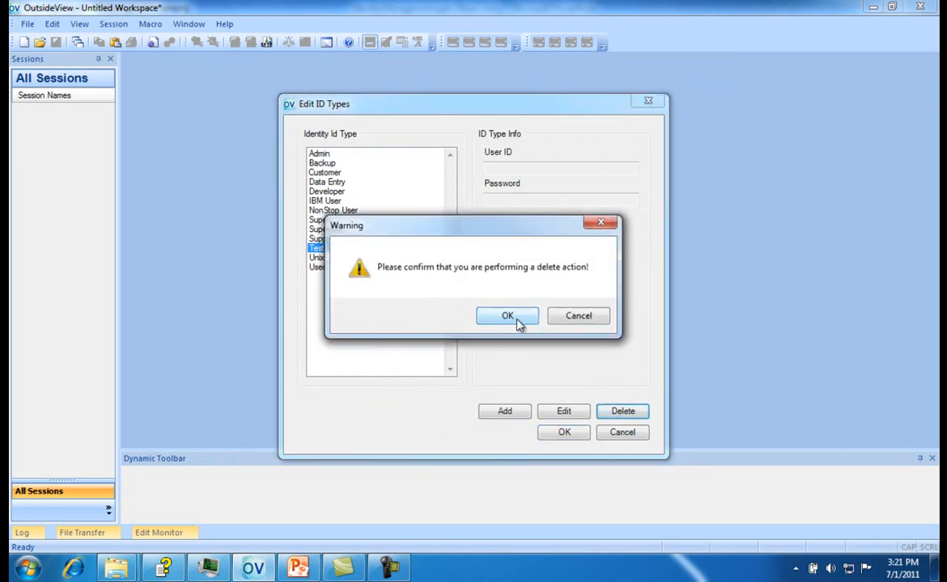
click(518, 323)
click(561, 433)
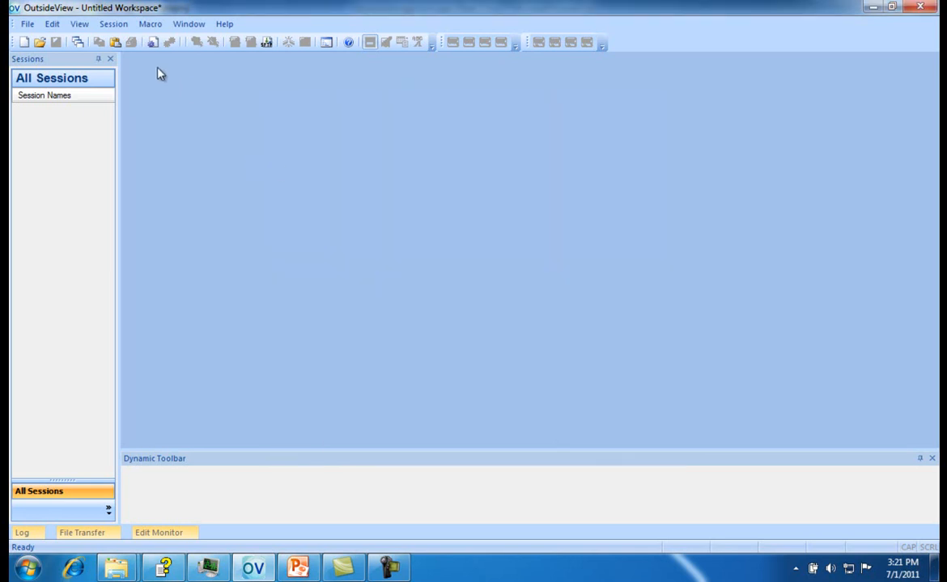
Open the Edit Subgroups dialog from Identity Management to review the available subgroups or roles, and close it
click(52, 25)
mouse_move(162, 176)
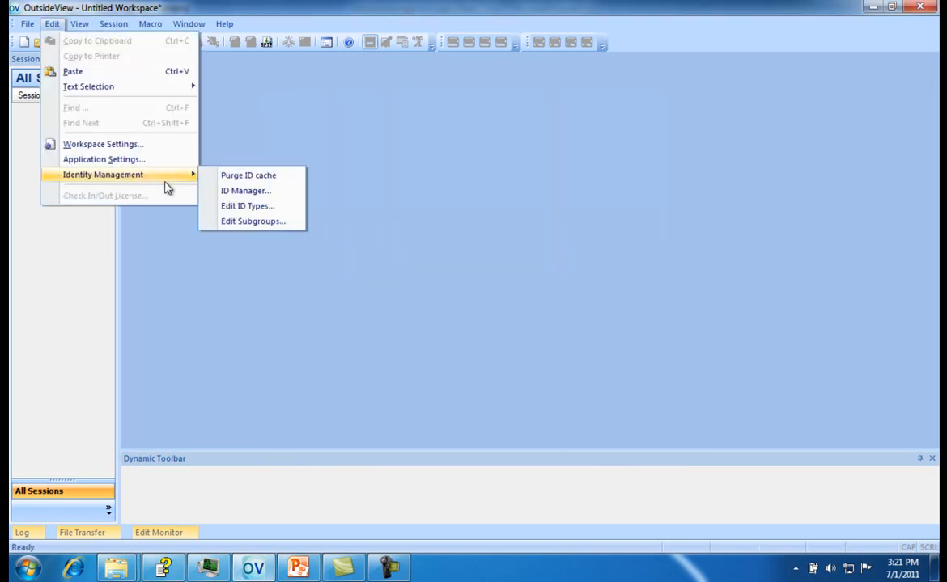
click(252, 222)
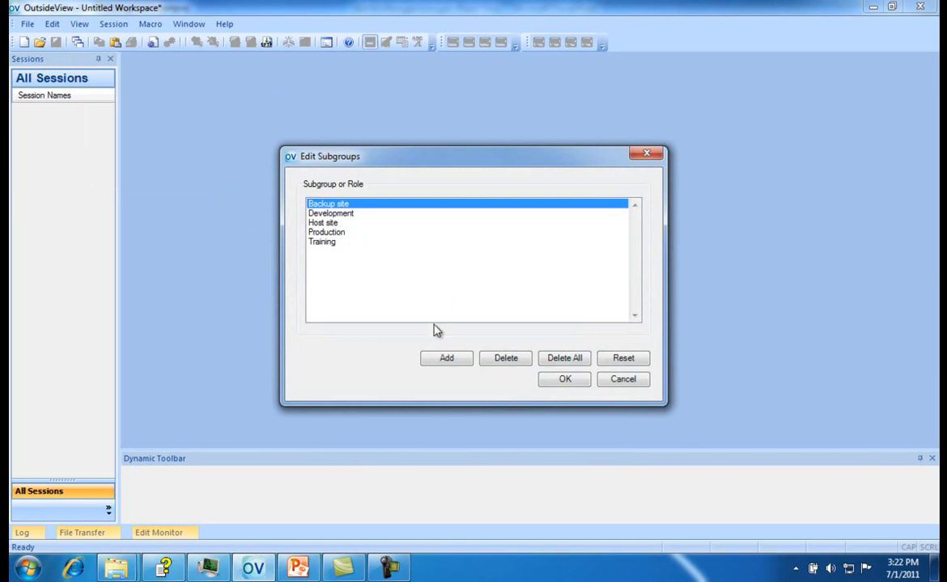
click(555, 384)
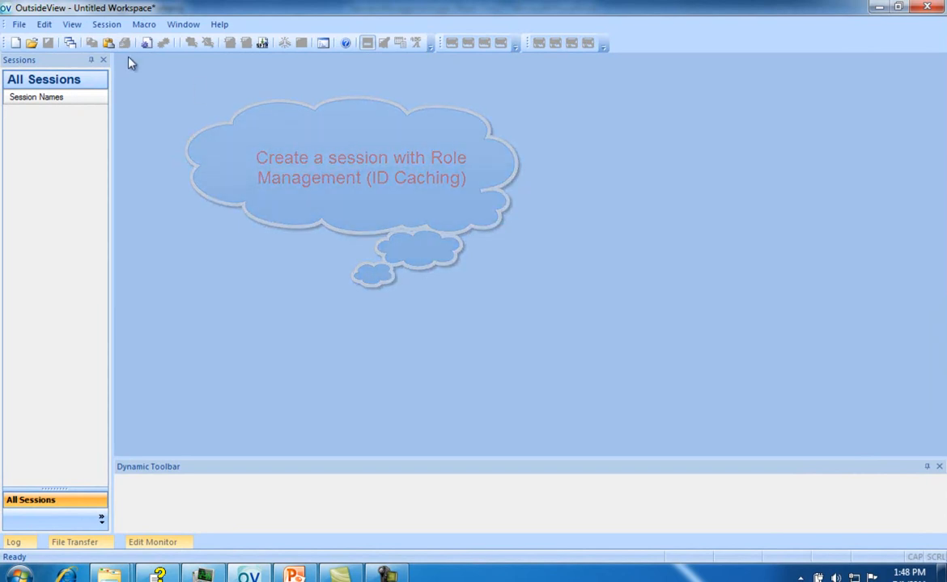
Start a new session and set its role management to ID type NonStop User and subgroup Development
click(17, 42)
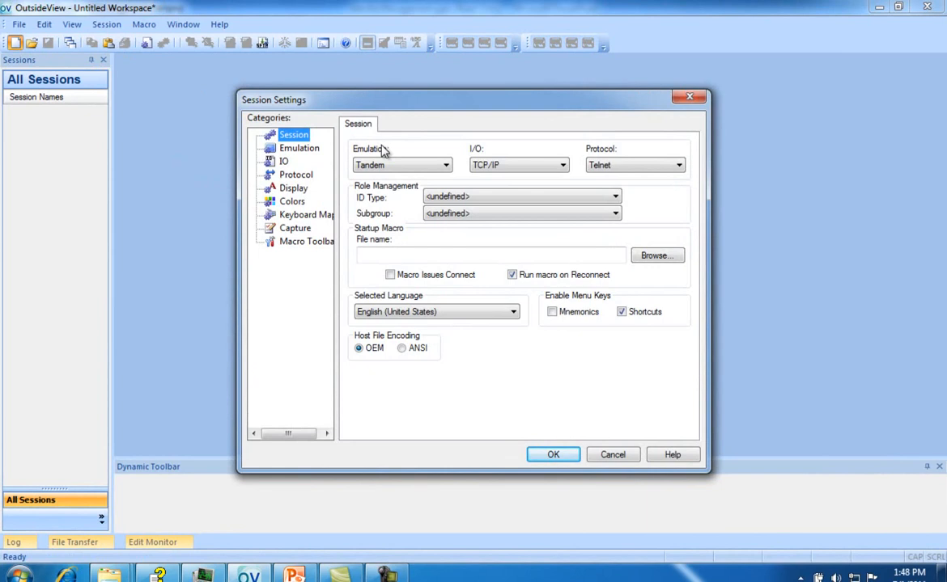
click(616, 199)
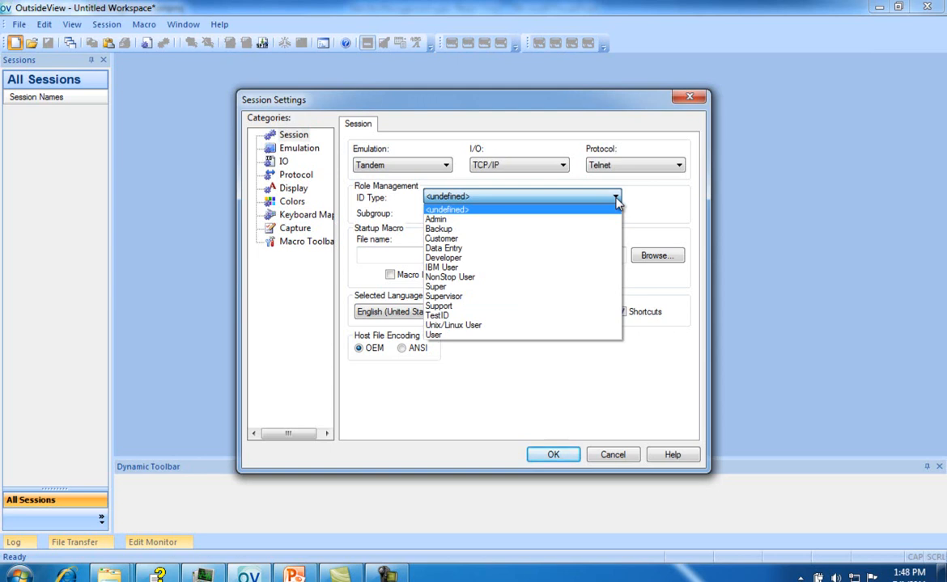
click(573, 276)
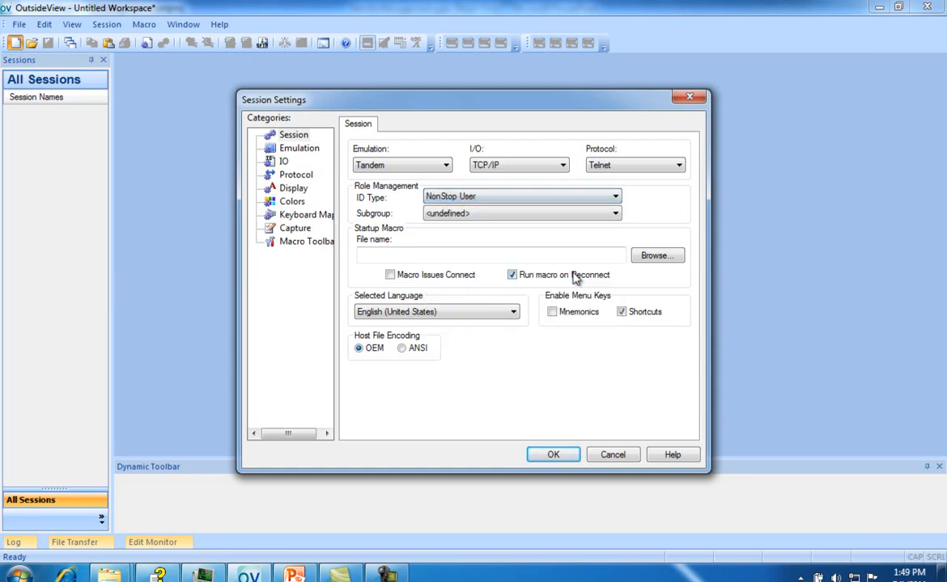
click(616, 214)
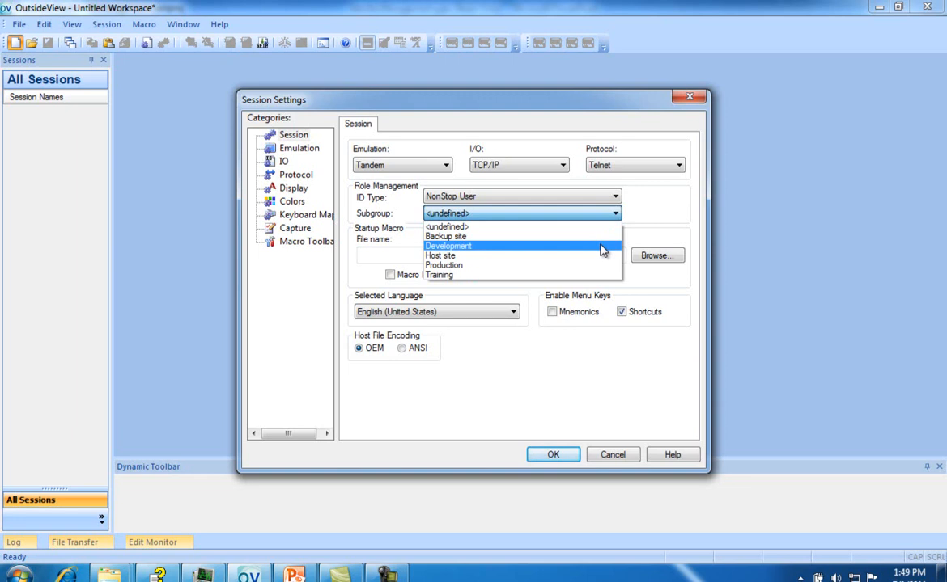
click(603, 246)
Enable Invoke Service / Logon Script with tacl in the session's TCP/IP settings and create the session
click(284, 161)
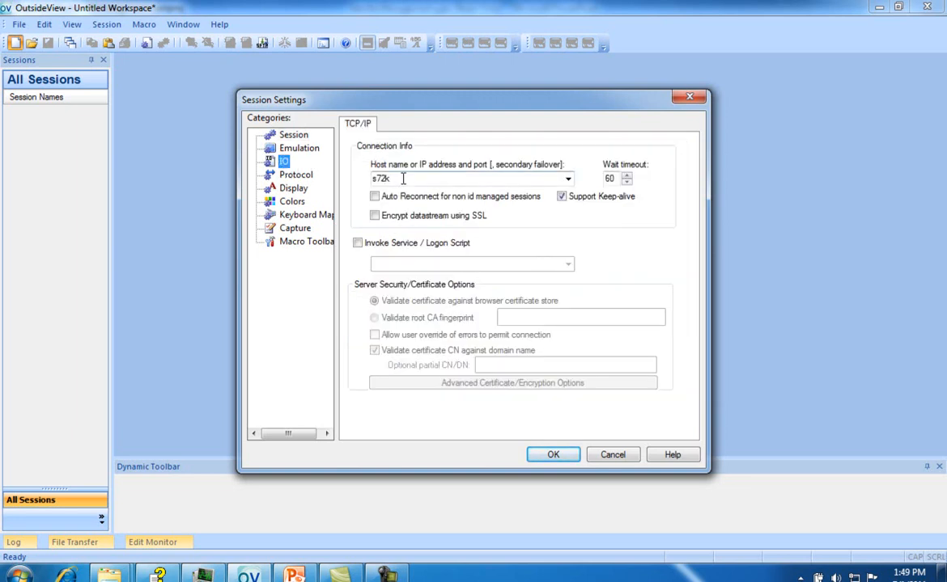
click(386, 245)
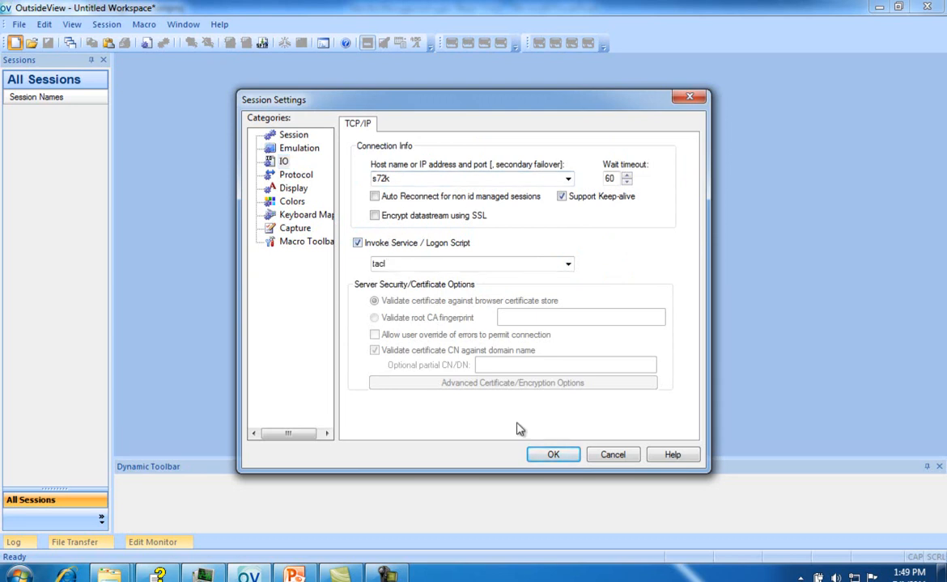
click(544, 454)
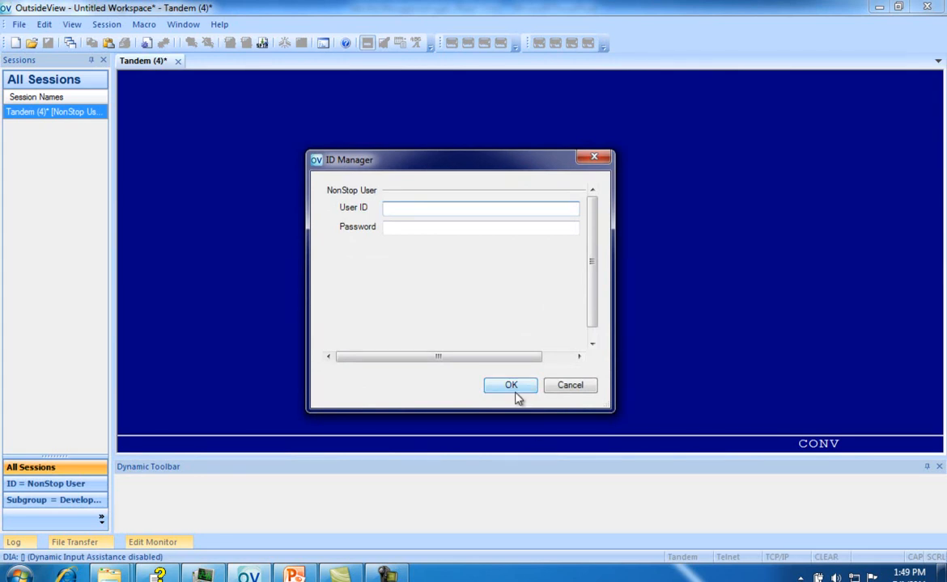
Enter the NonStop User's user ID and password in the ID Manager and submit them to log on
text(cp.mikec)
key(Tab)
text(********)
click(513, 386)
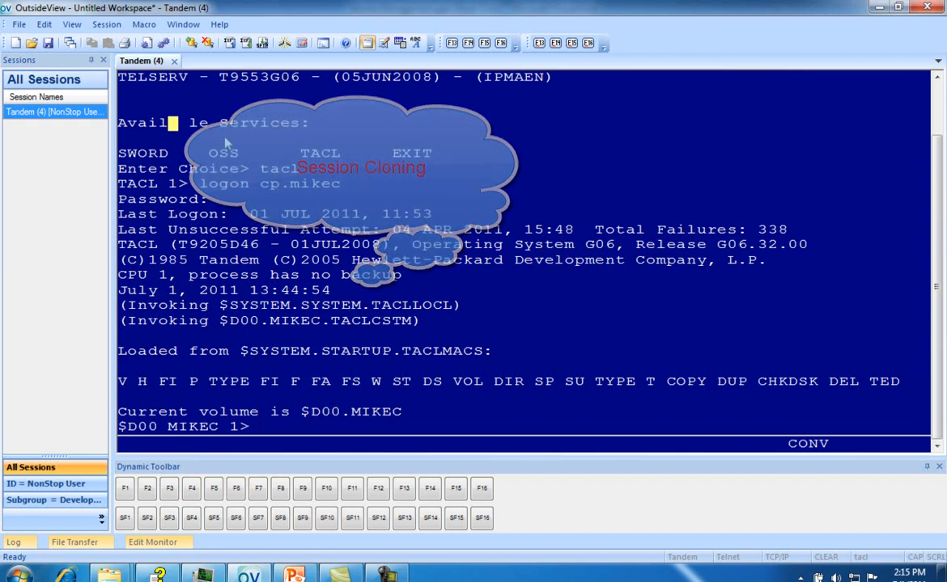
Clone the Tandem session and log the clone on at the TACL prompt with the same user ID
right_click(67, 121)
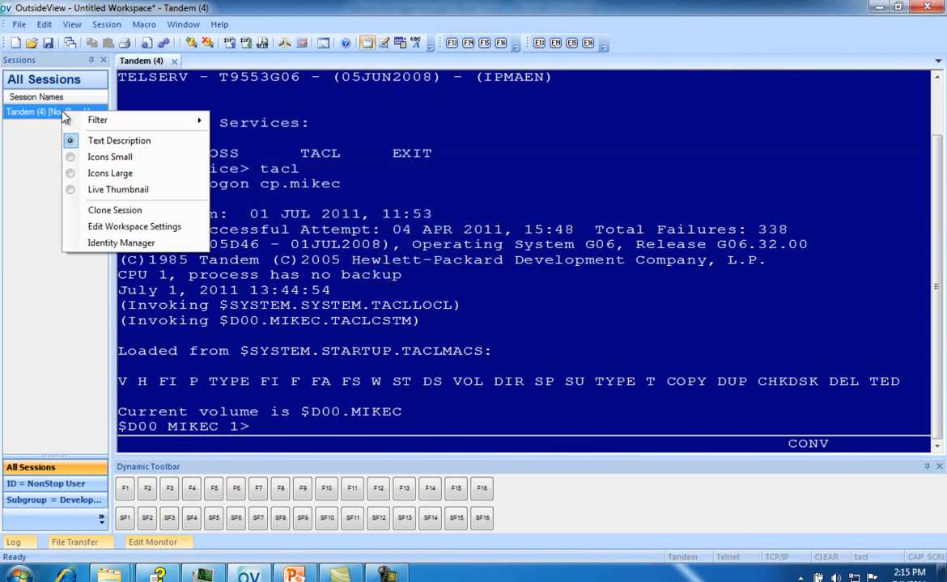
click(109, 212)
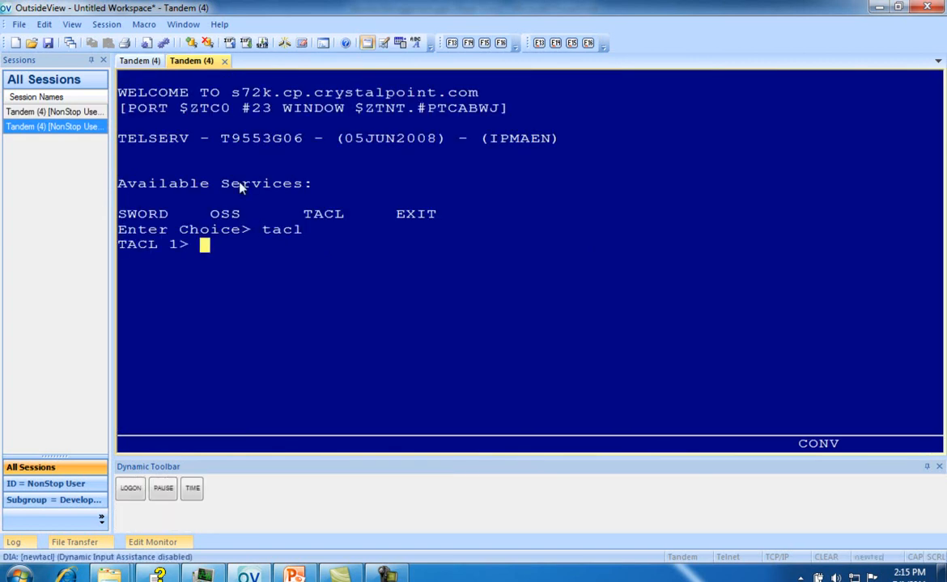
text(logon cp.mikec)
key(Return)
key(Return)
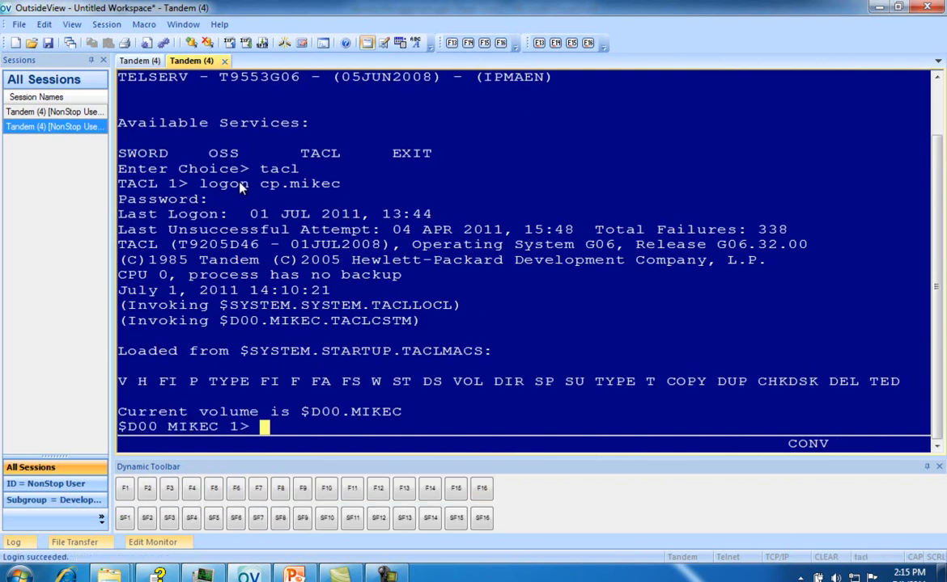